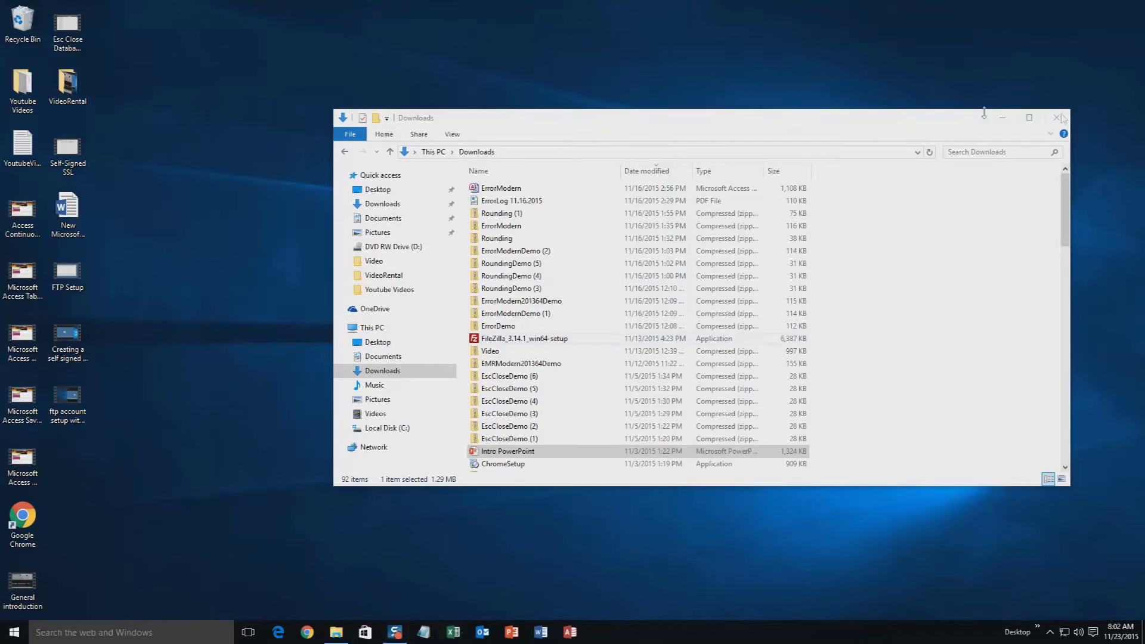
Step: Close the Downloads folder and load microsoftaccessexpert.com in Chrome
left_click(1057, 119)
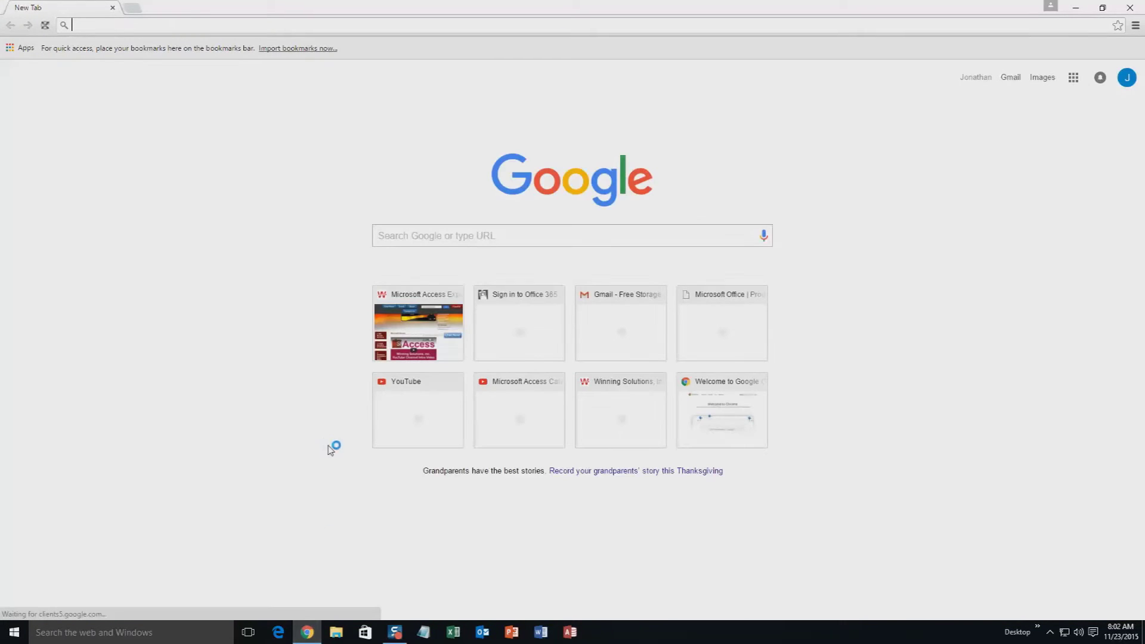
type("microsoftaccessexpert.com")
key("End")
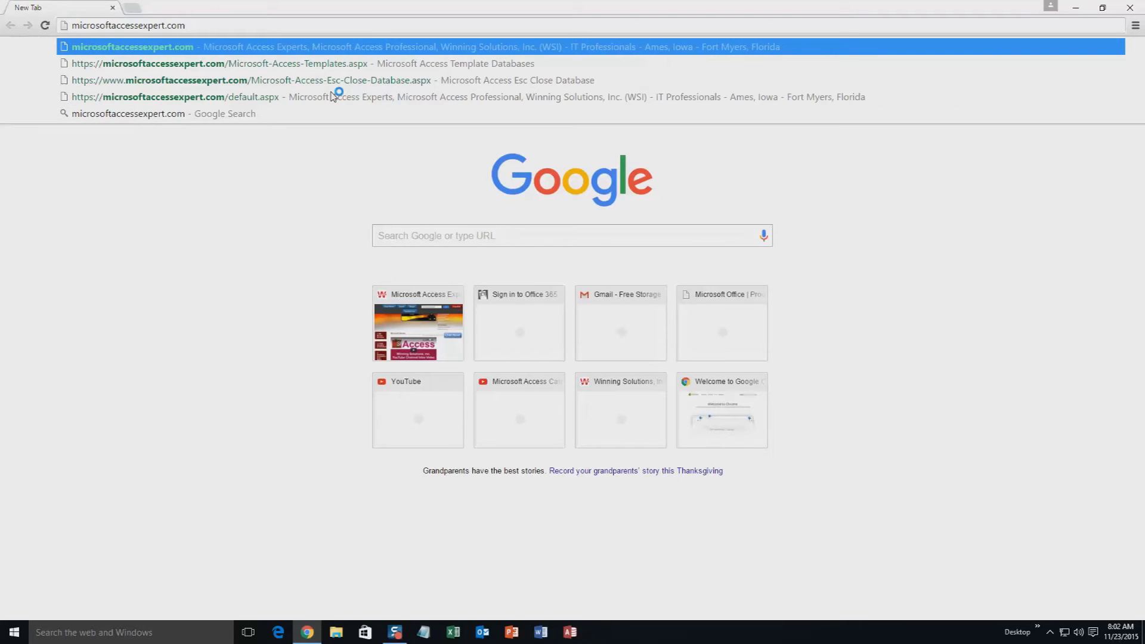
key("Return")
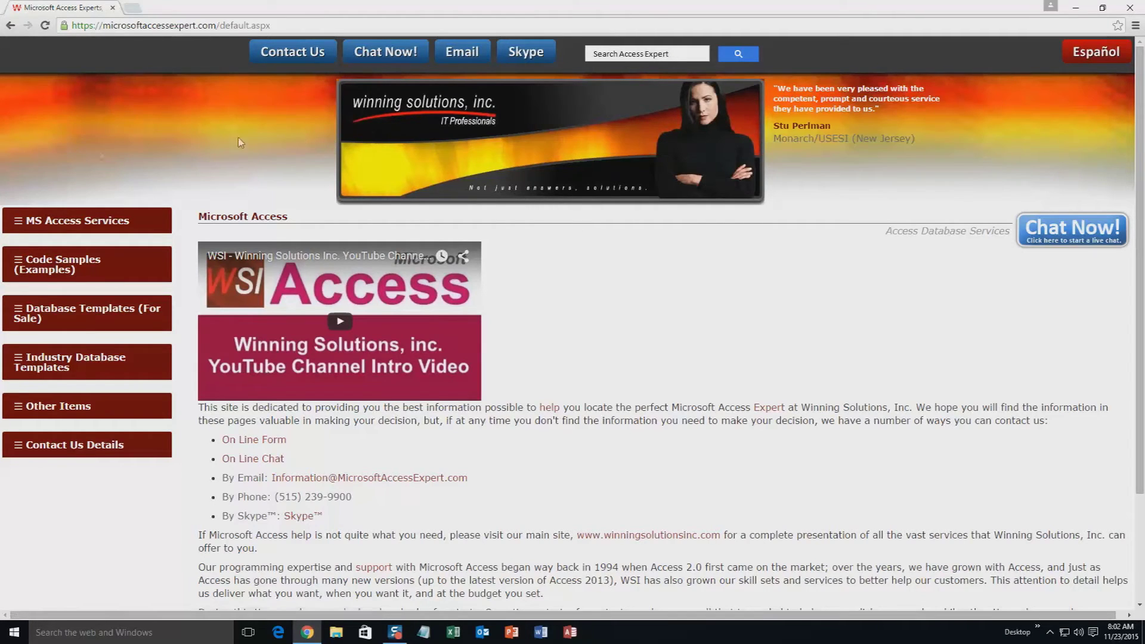
Step: Expand Database Templates (For Sale) and open the Database Templates - List page
left_click(65, 313)
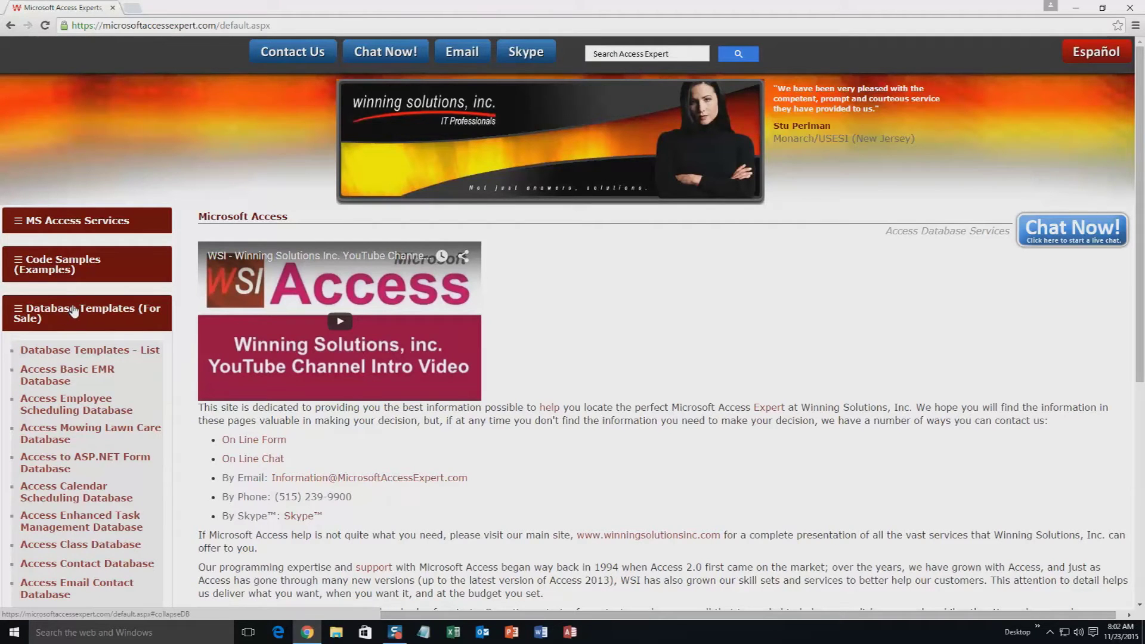
left_click(79, 355)
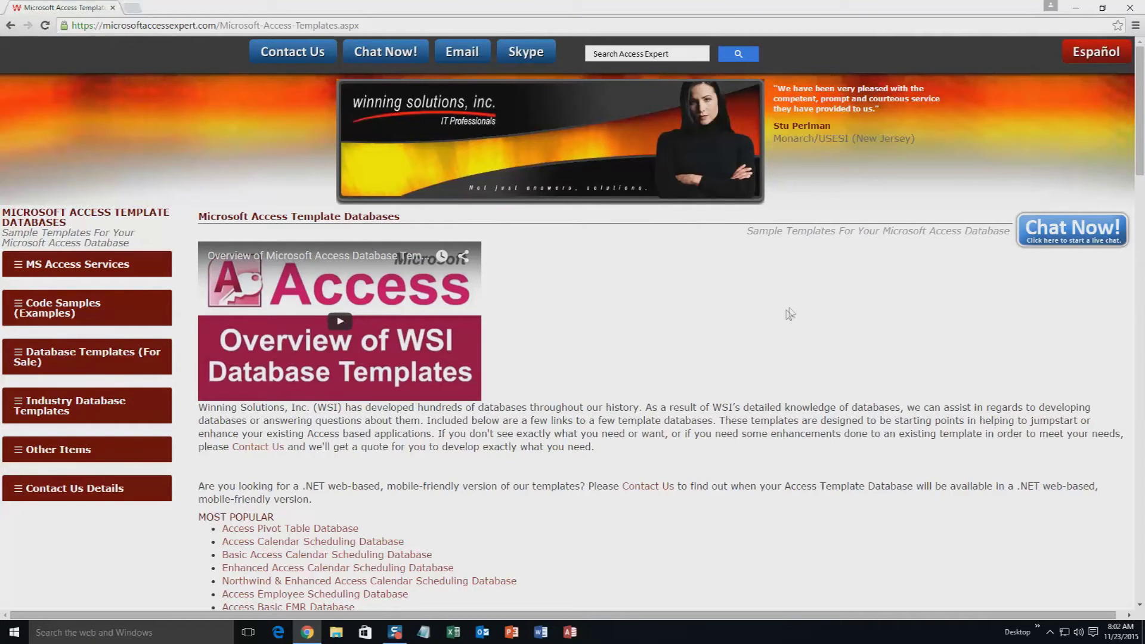
scroll(662, 370, "down", 2)
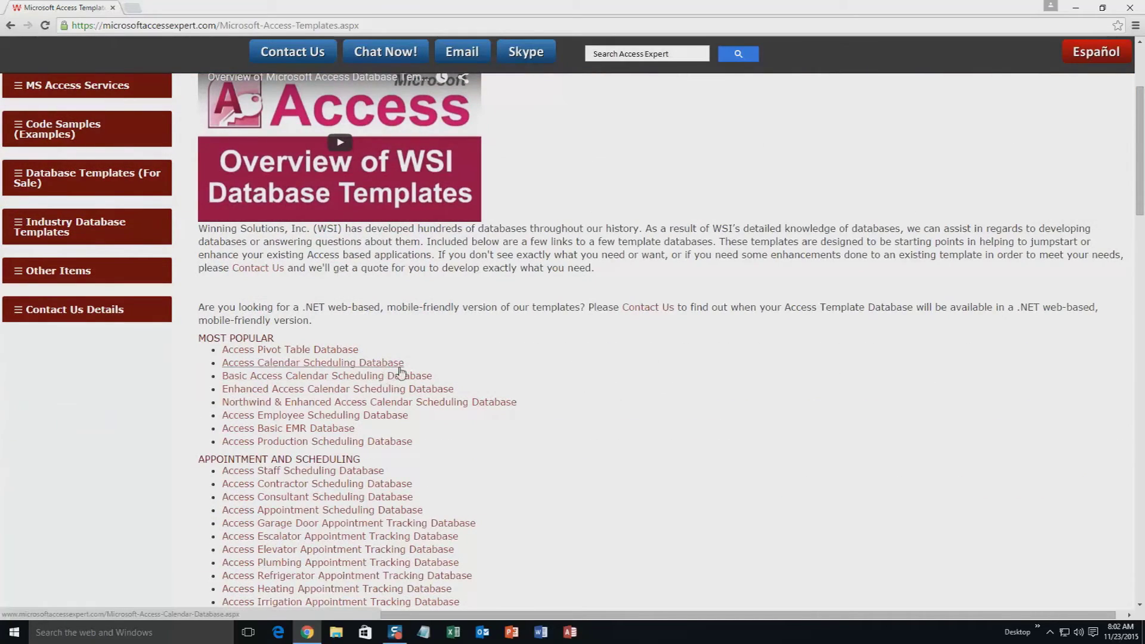
scroll(365, 355, "down", 3)
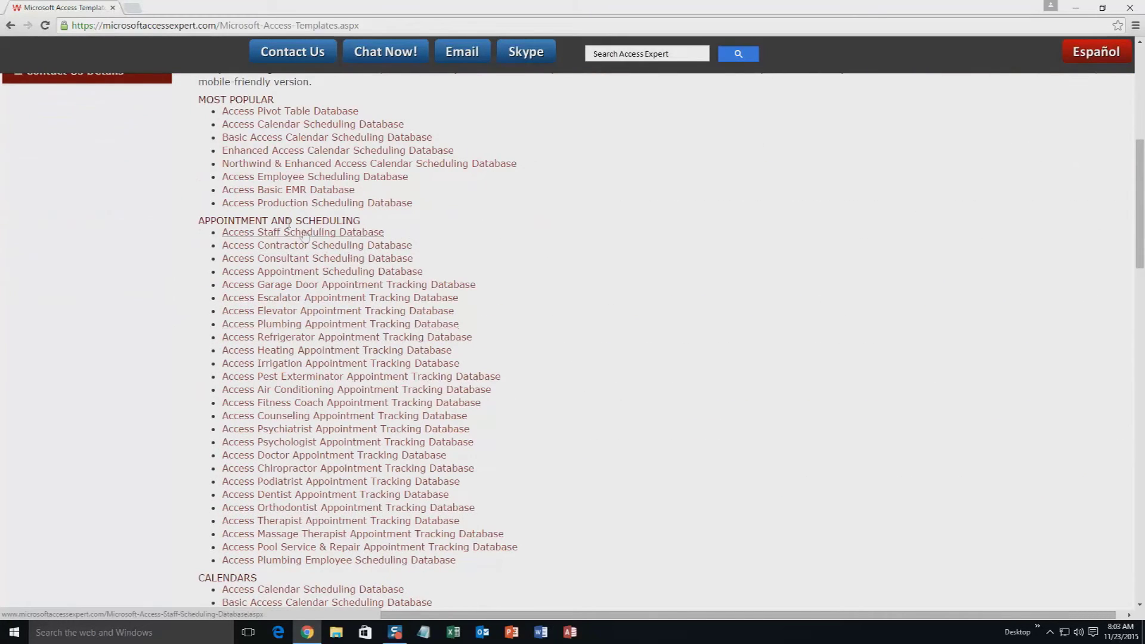
scroll(554, 304, "down", 2)
scroll(542, 309, "down", 2)
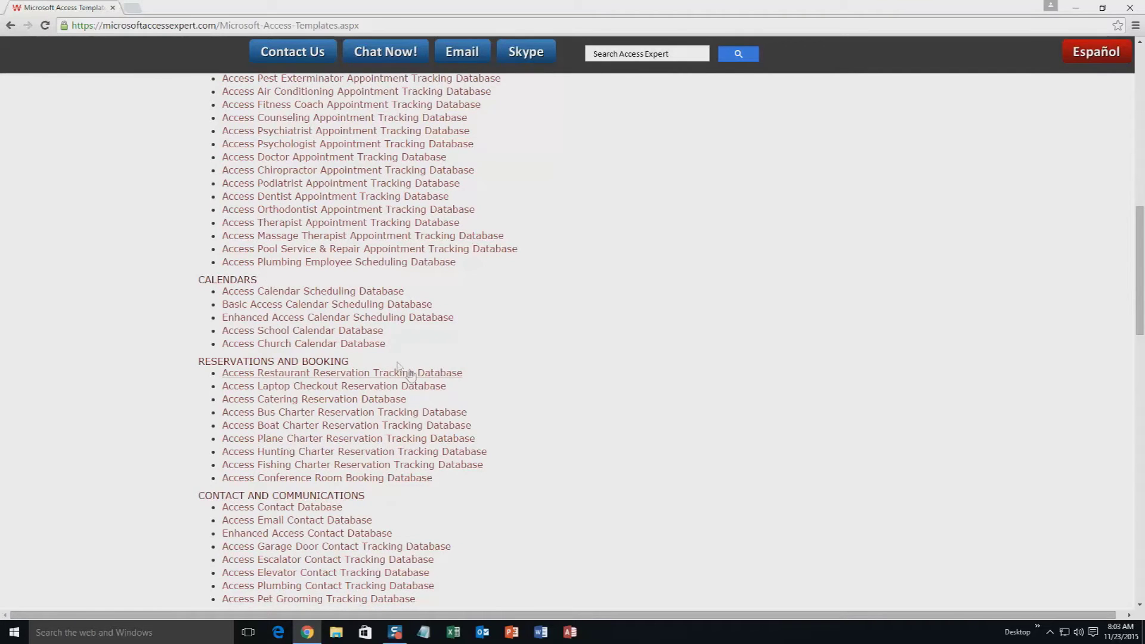
scroll(475, 409, "down", 2)
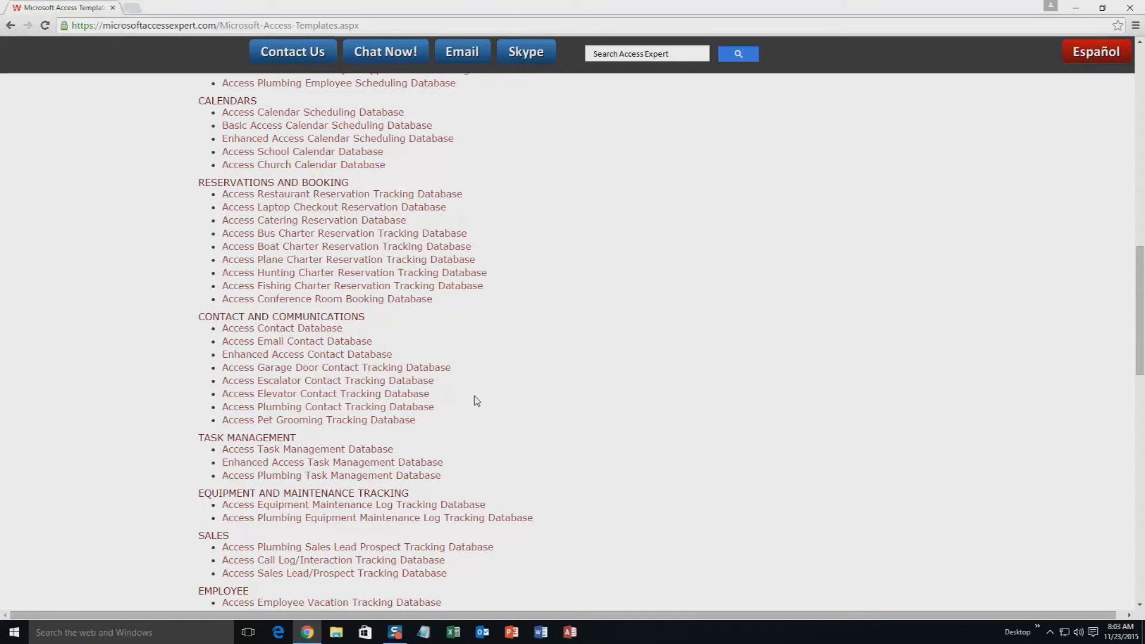
scroll(475, 401, "down", 2)
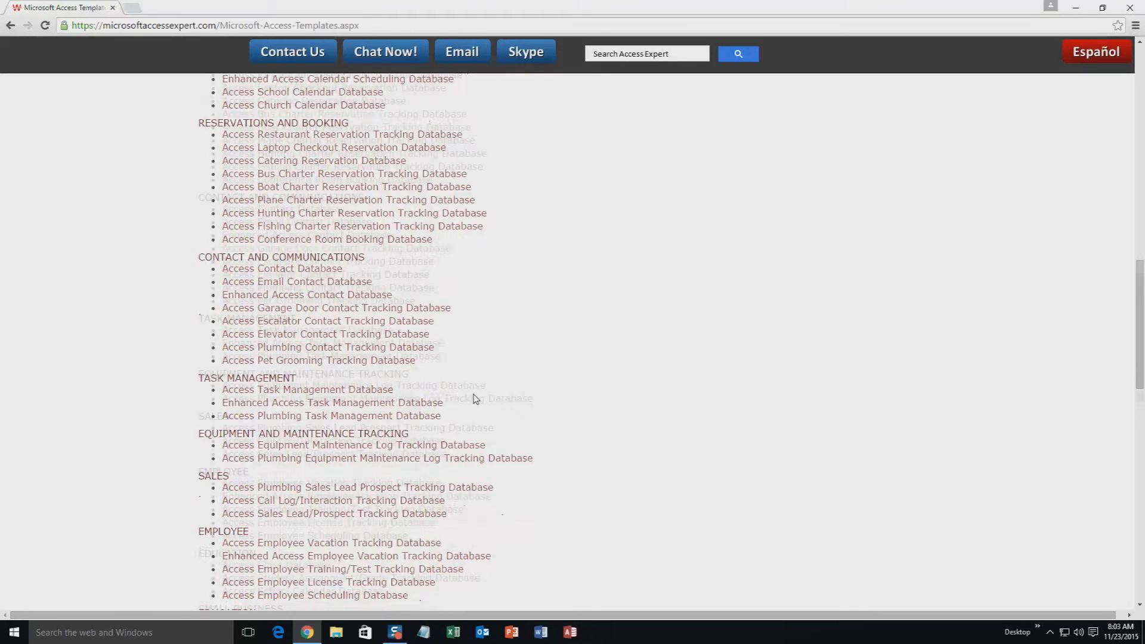
scroll(474, 400, "down", 1)
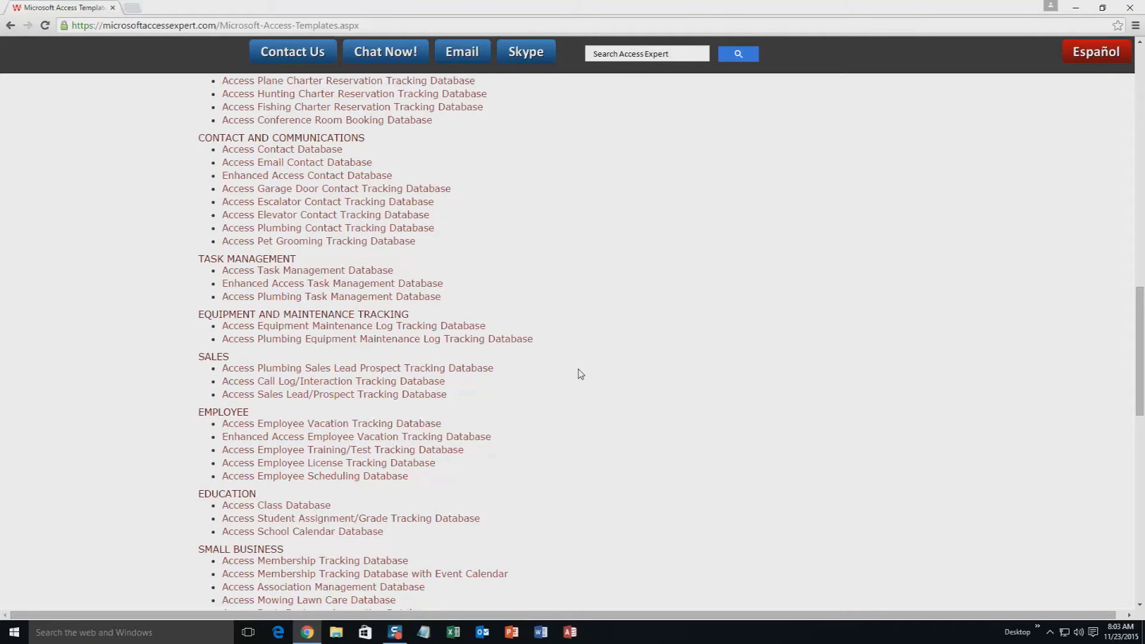
scroll(616, 439, "down", 2)
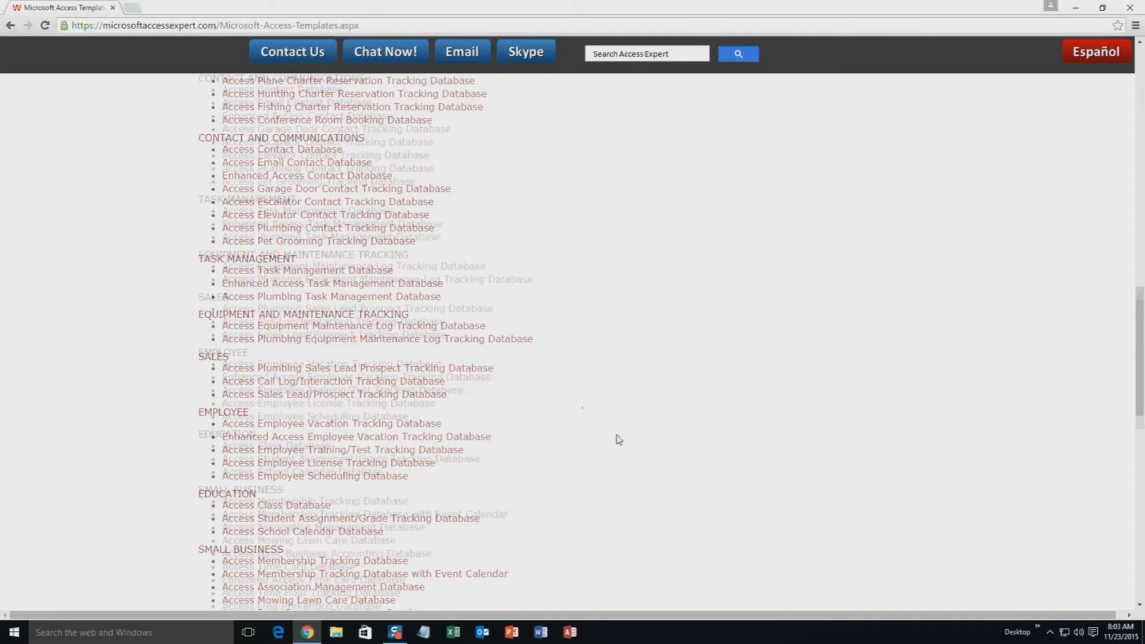
scroll(617, 438, "down", 1)
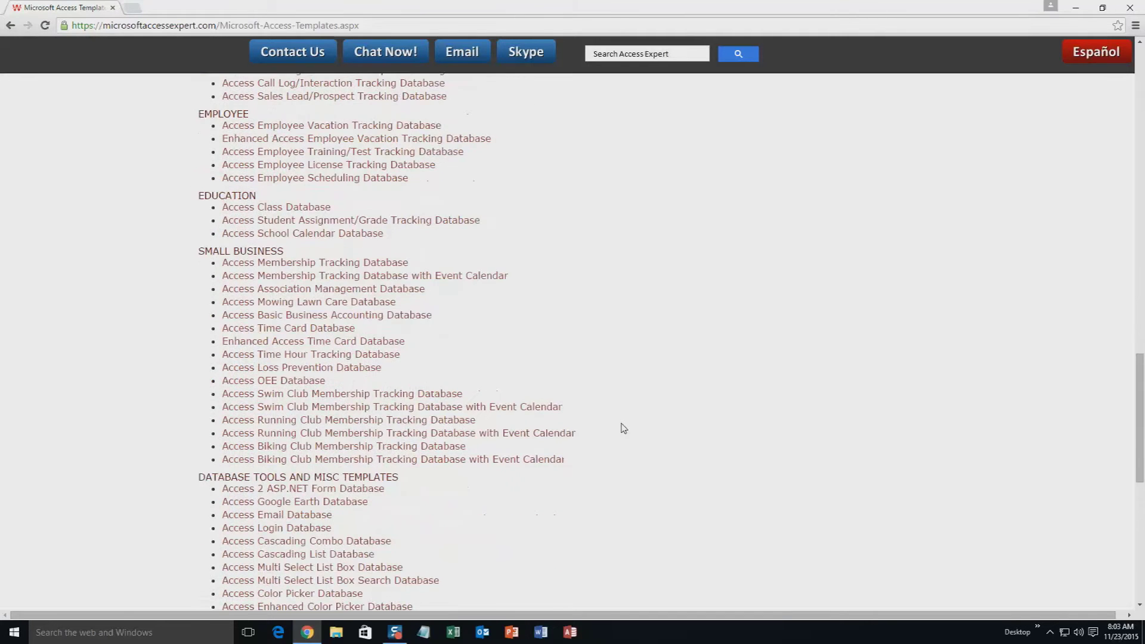
scroll(622, 430, "down", 2)
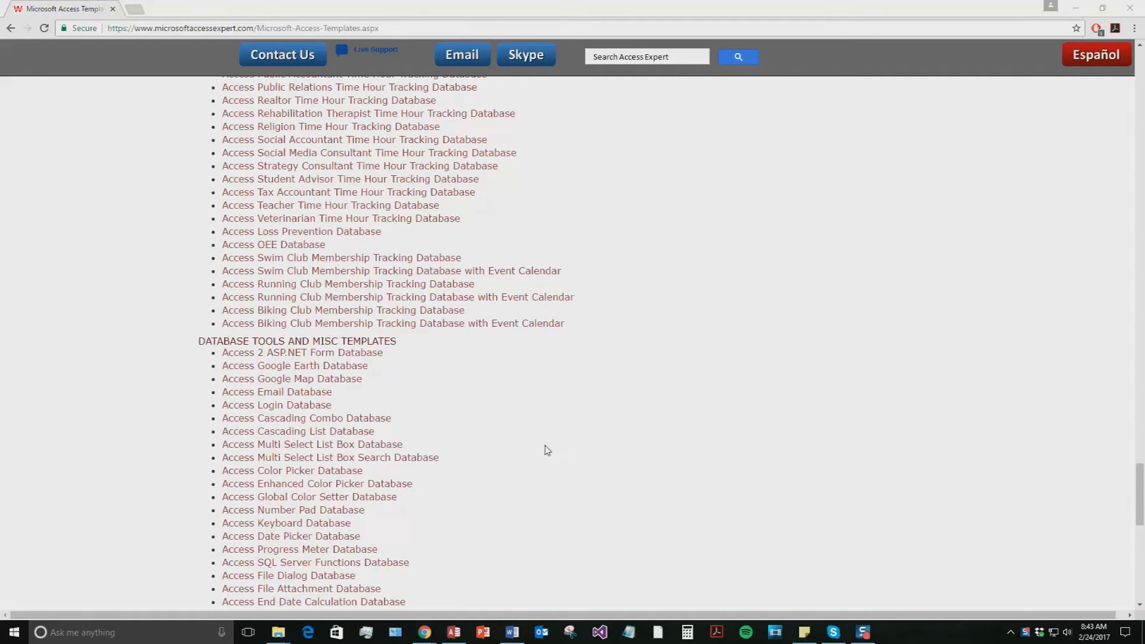
scroll(542, 446, "down", 3)
scroll(542, 445, "down", 3)
scroll(542, 446, "down", 2)
scroll(542, 445, "up", 1)
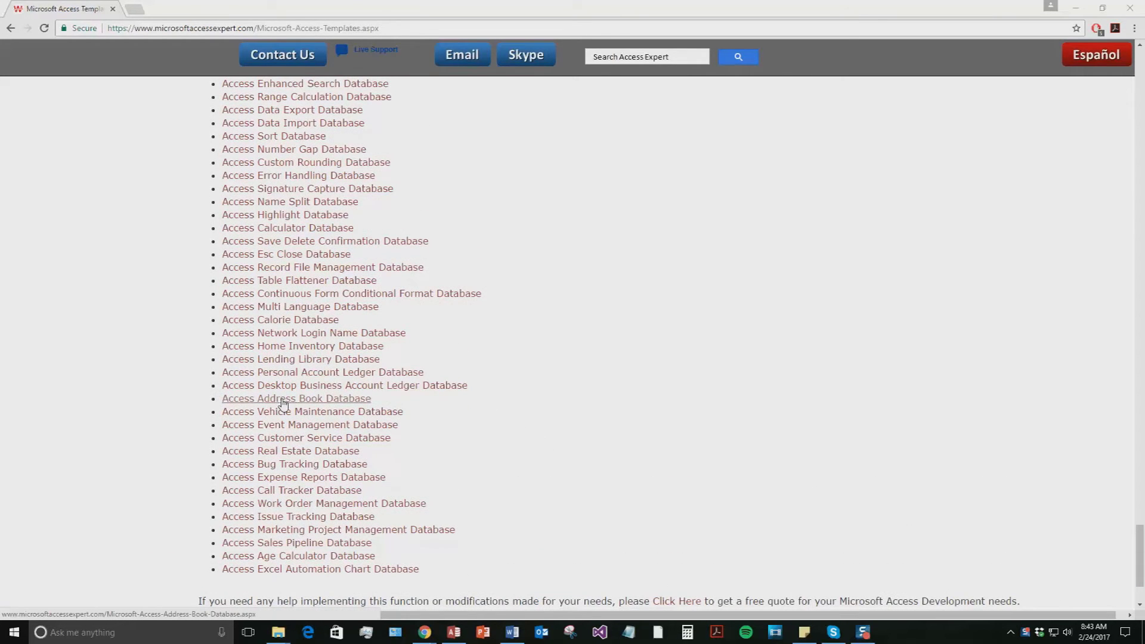
Step: Download the Access 2010/2013/2016 Address Book Database demo and open the AddressBookDemo zip
left_click(283, 403)
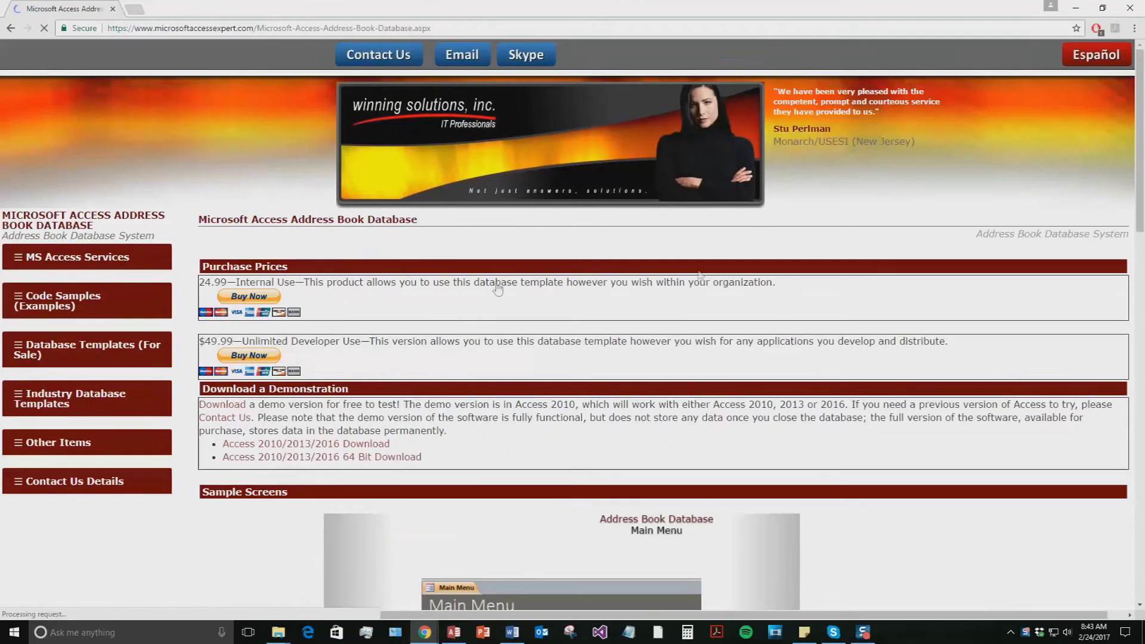
scroll(569, 341, "down", 1)
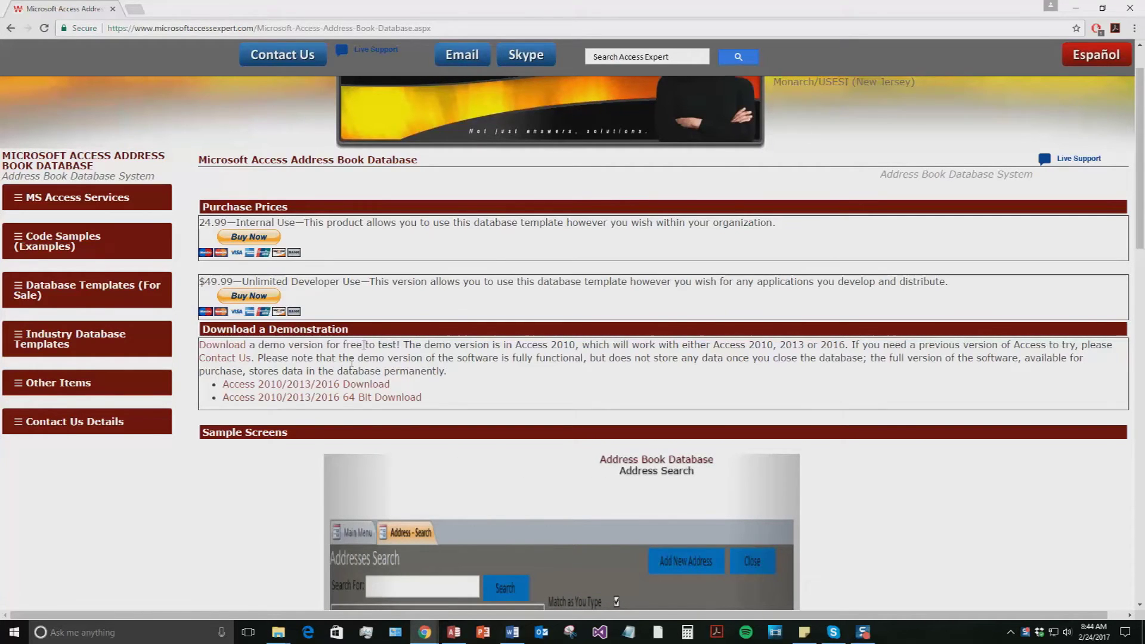
left_click(328, 387)
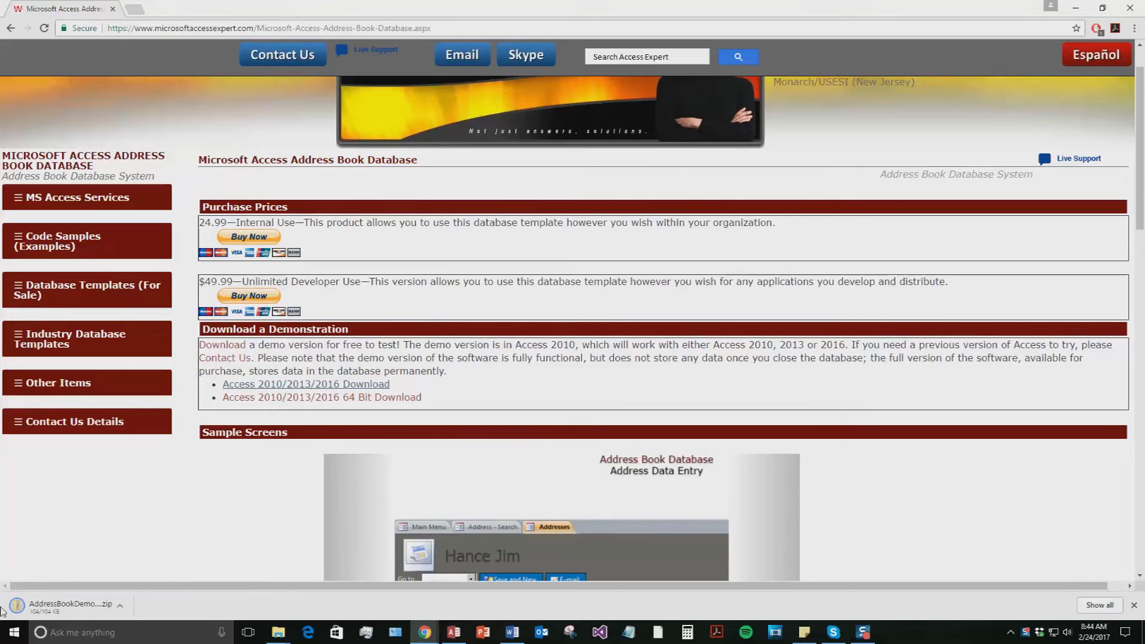
left_click(49, 612)
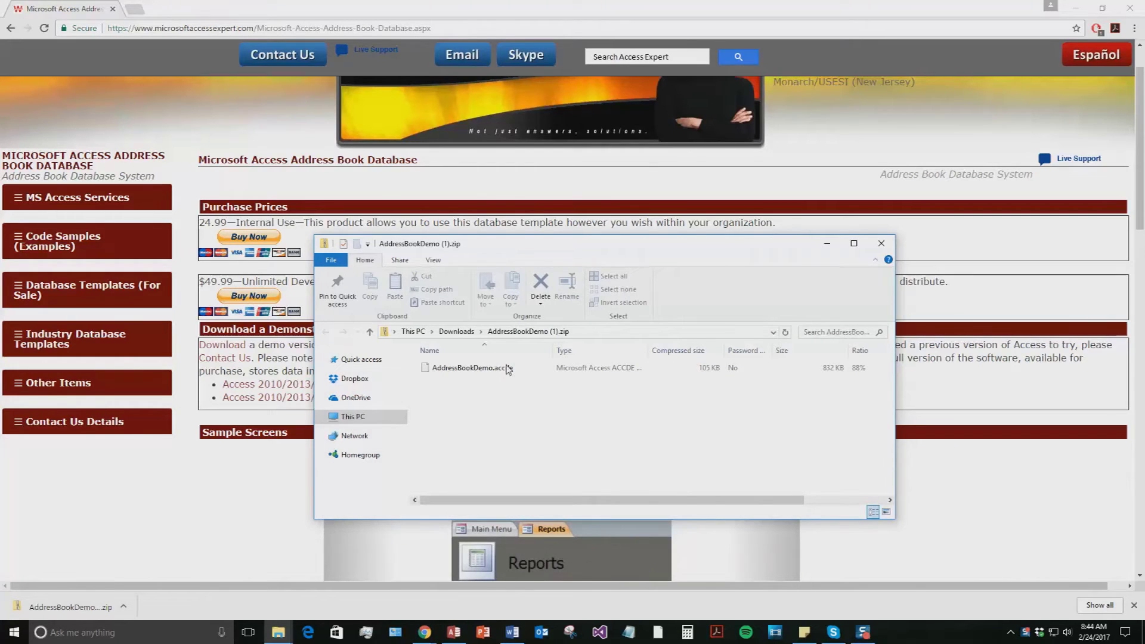
Step: Extract the AddressBookDemo zip to Downloads and launch AddressBookDemo.accde in Access
double_click(507, 370)
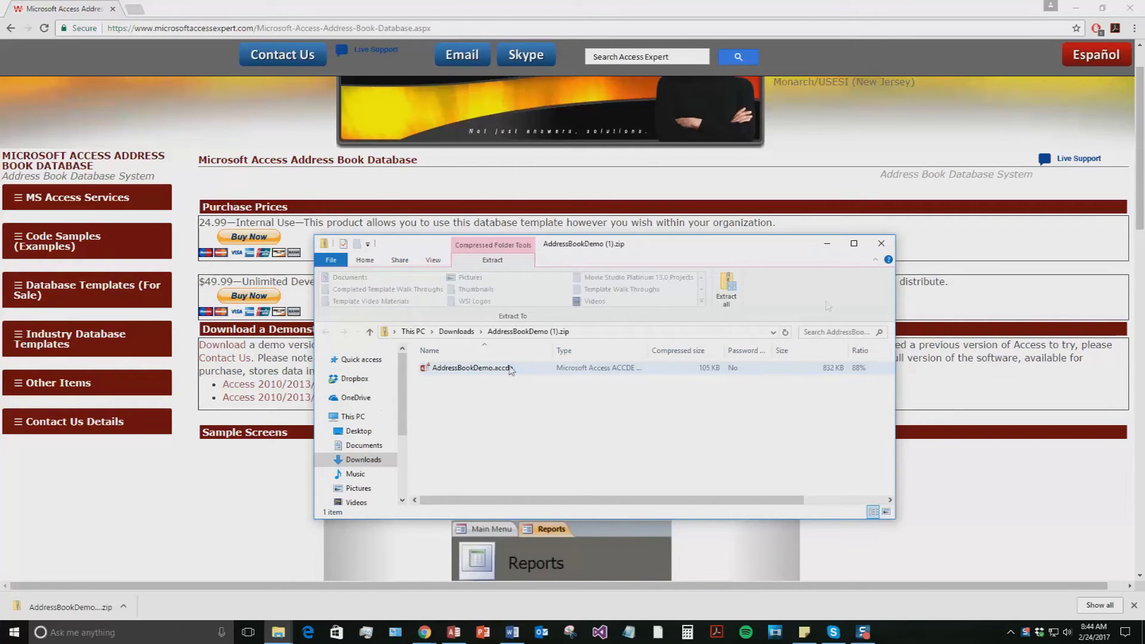
left_click(726, 288)
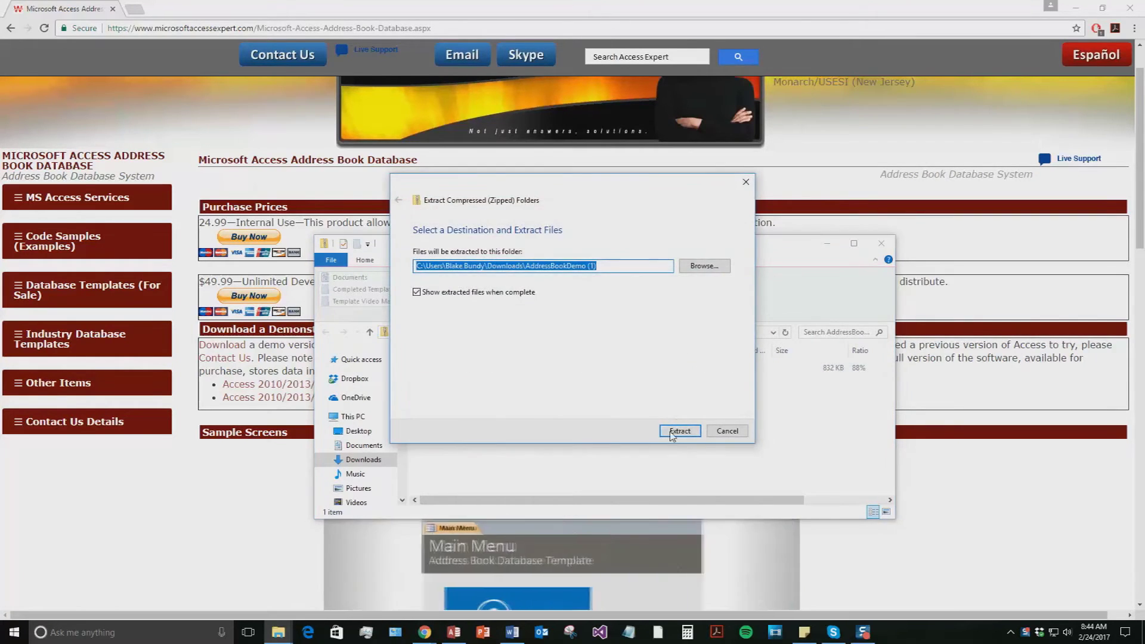
left_click(667, 432)
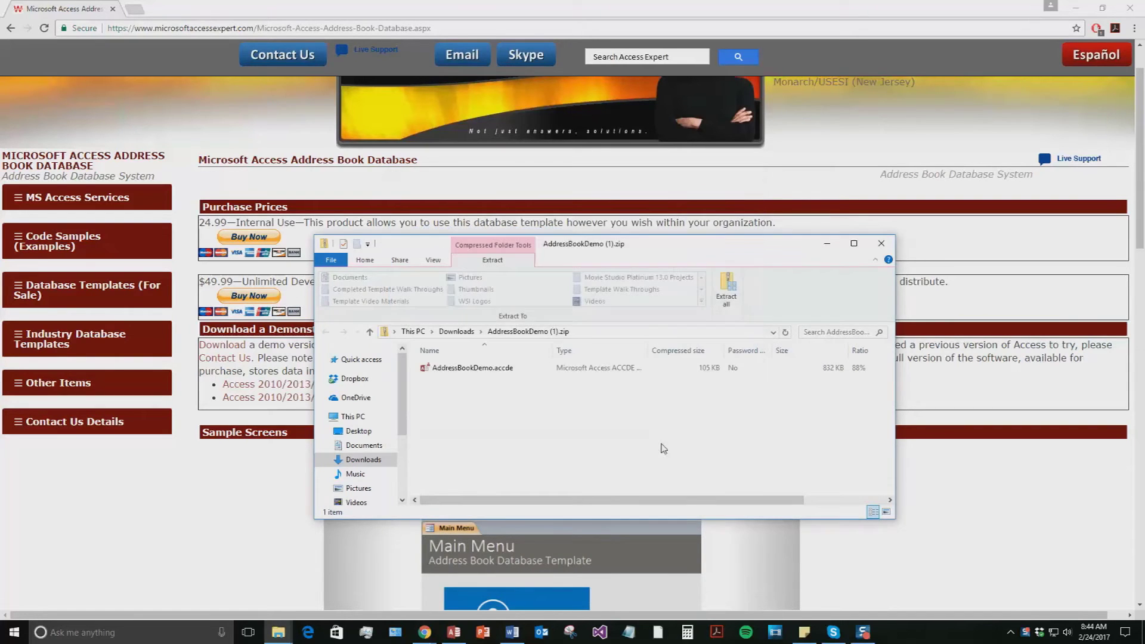
double_click(491, 384)
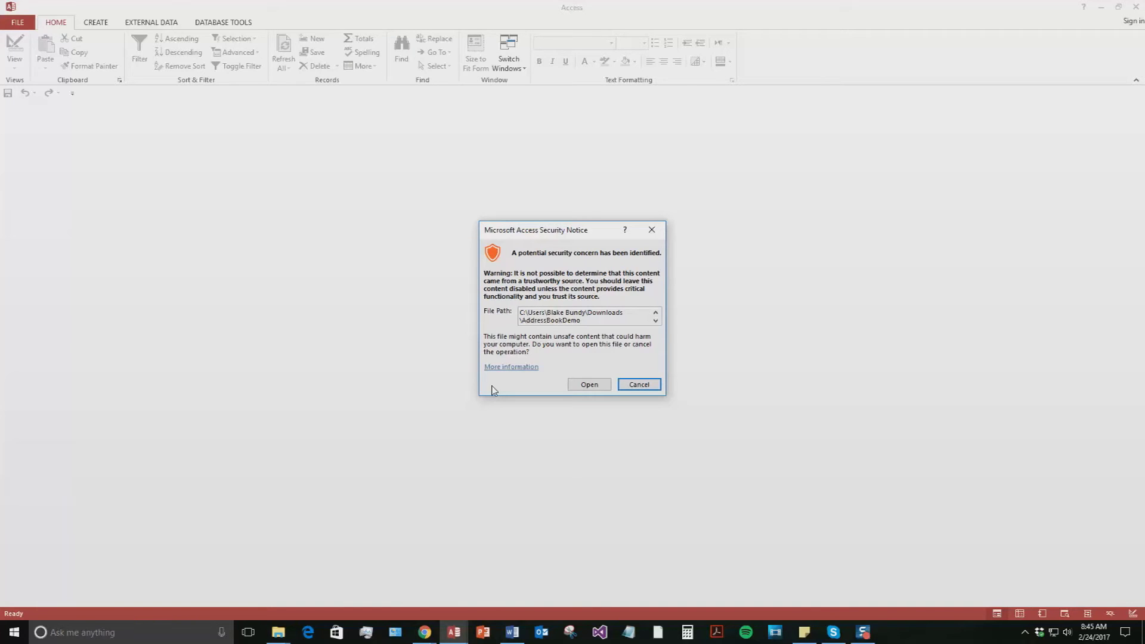
Step: Enable content for the Address Book database and close the Demo notice popup
left_click(574, 385)
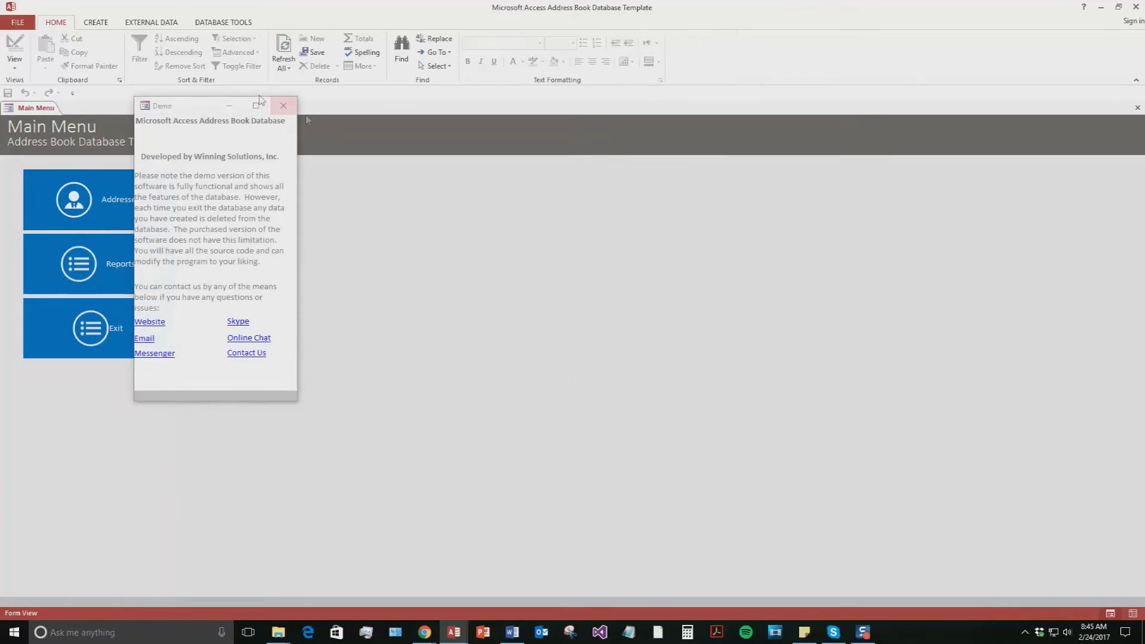
mouse_move(193, 111)
left_mouse_down()
mouse_move(454, 132)
mouse_move(464, 151)
left_mouse_up()
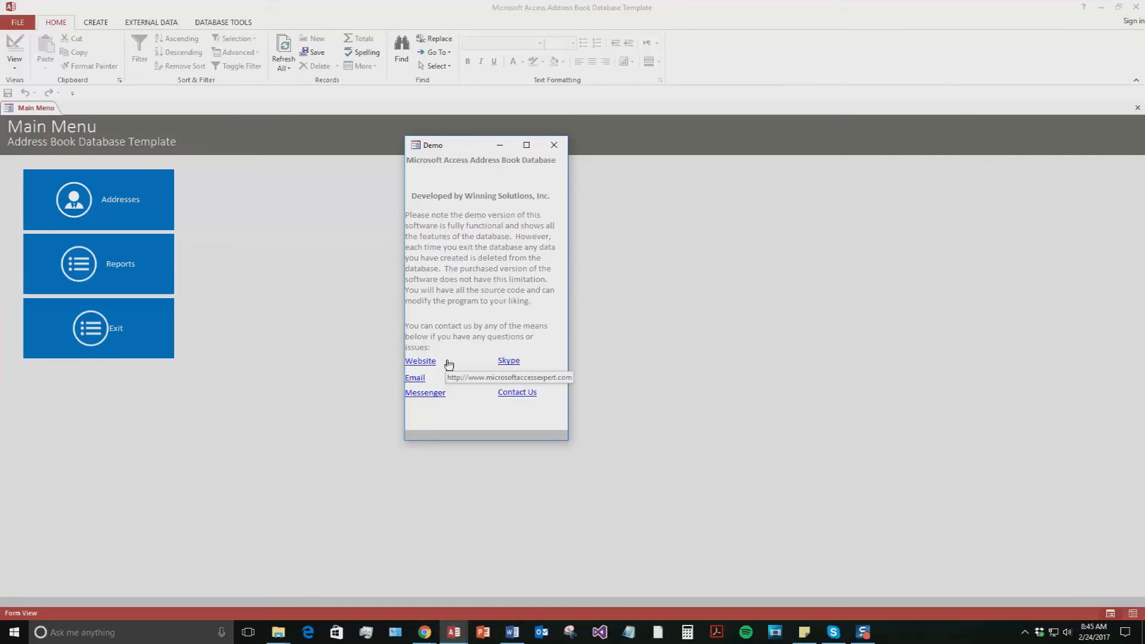
left_click(555, 146)
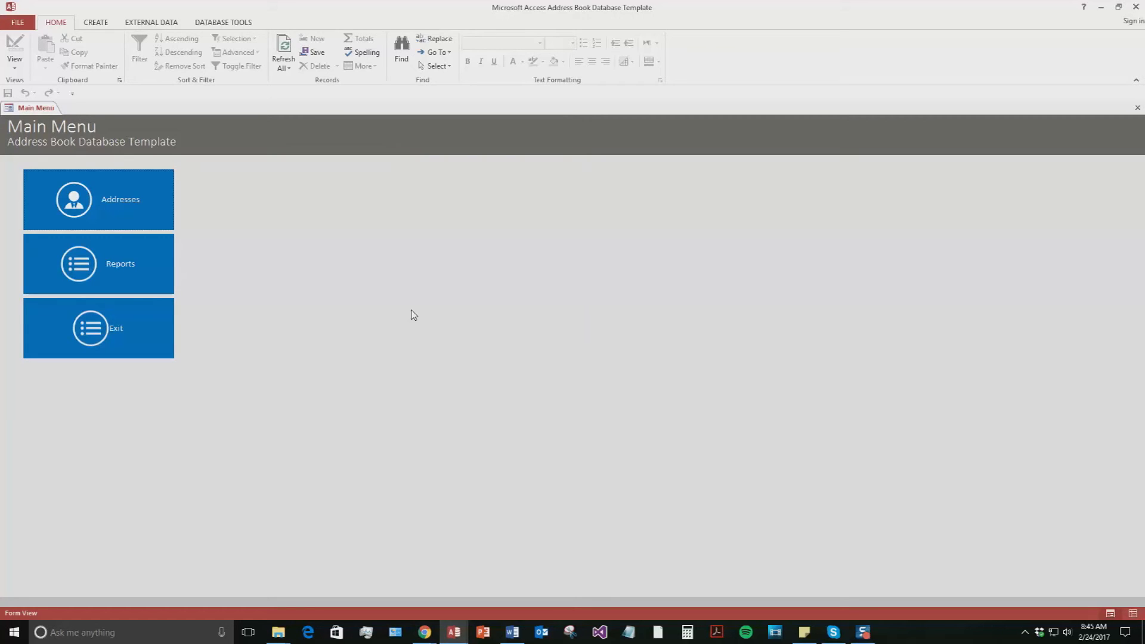
left_click(86, 203)
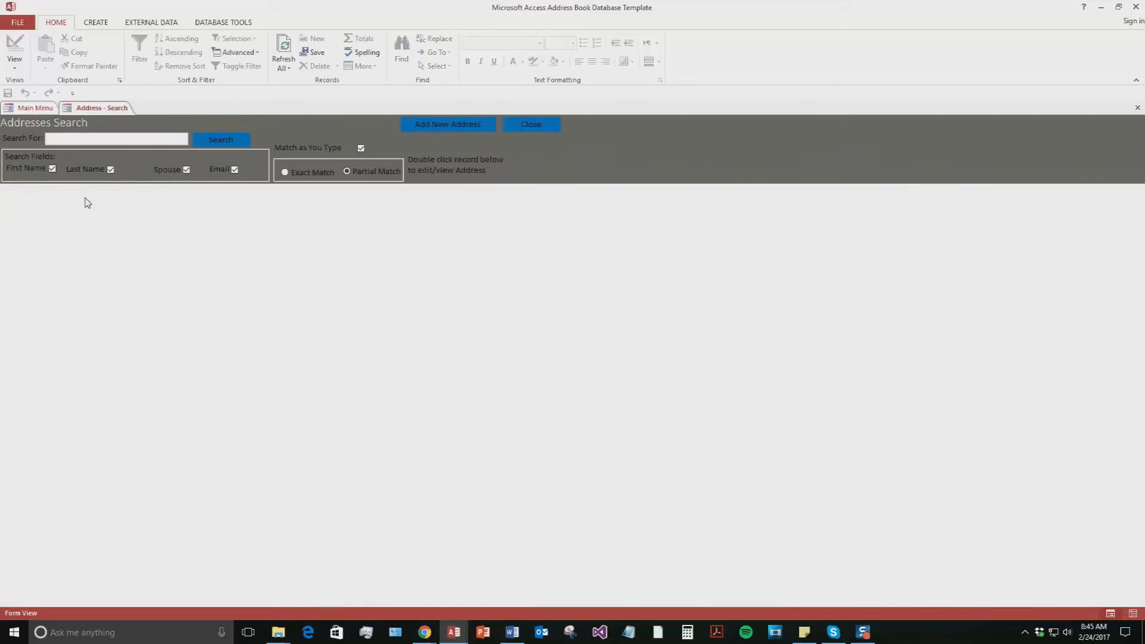
left_click(464, 125)
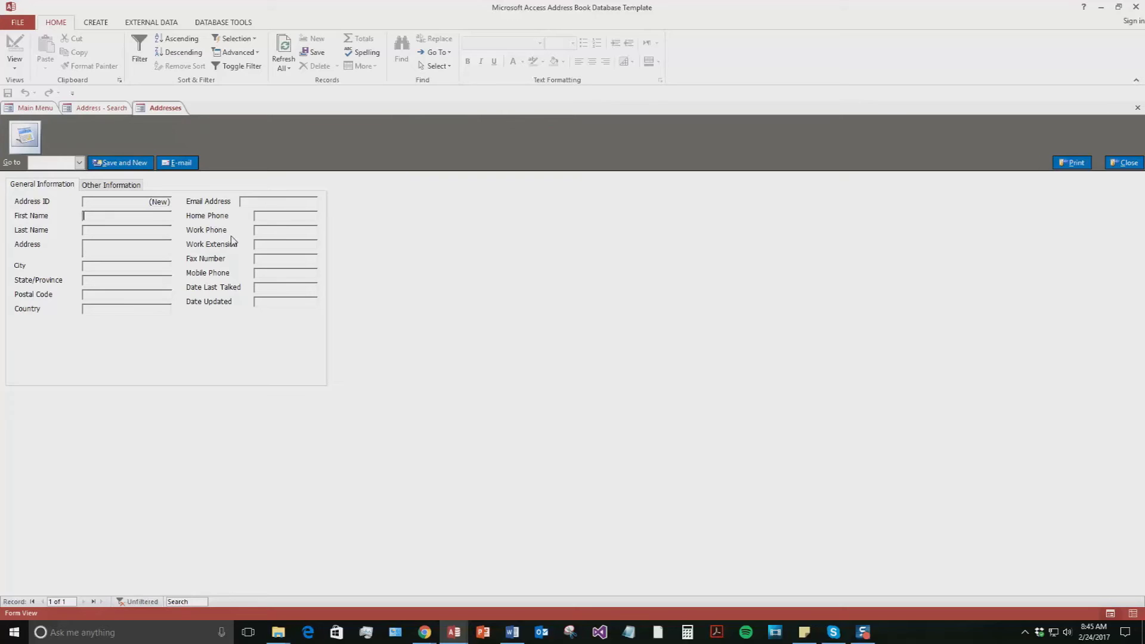
type("B")
type("lake")
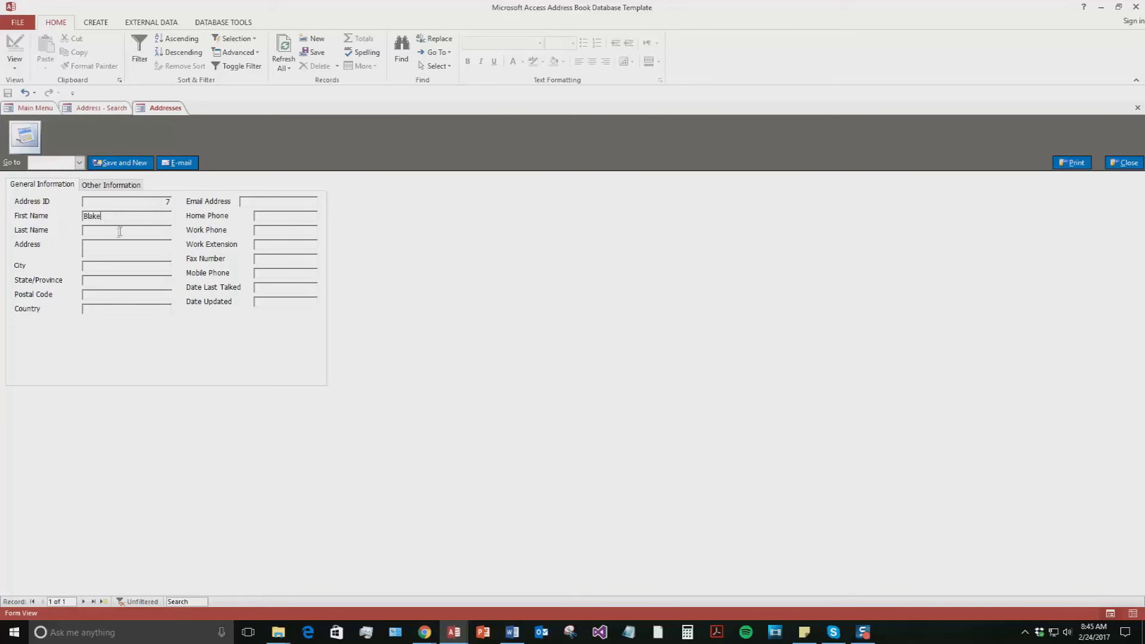
left_click(119, 229)
left_click(97, 245)
type("est Roa")
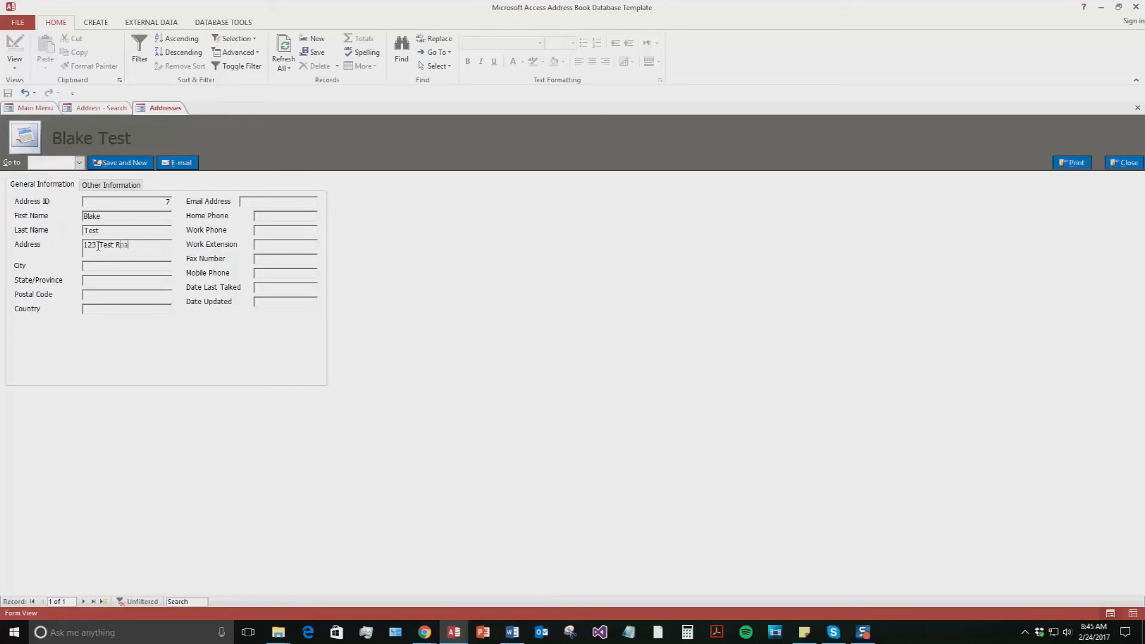
type("d")
type("t")
left_click(250, 202)
type("@test.com")
left_click(114, 188)
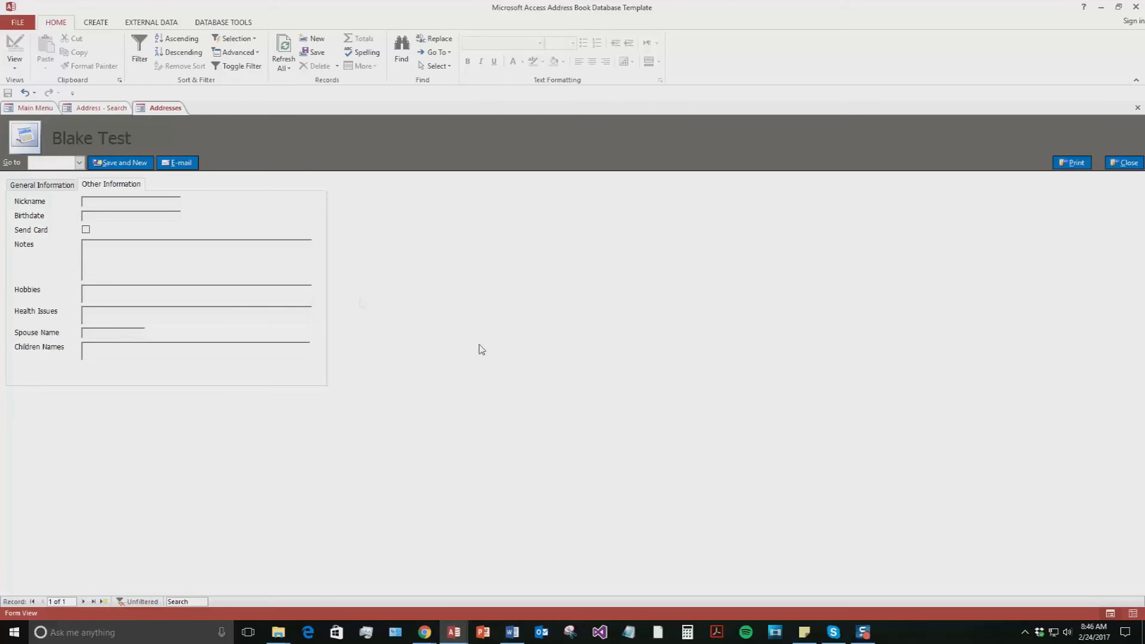
Step: Return to General Information and save the Blake Test record with Save and New
left_click(50, 191)
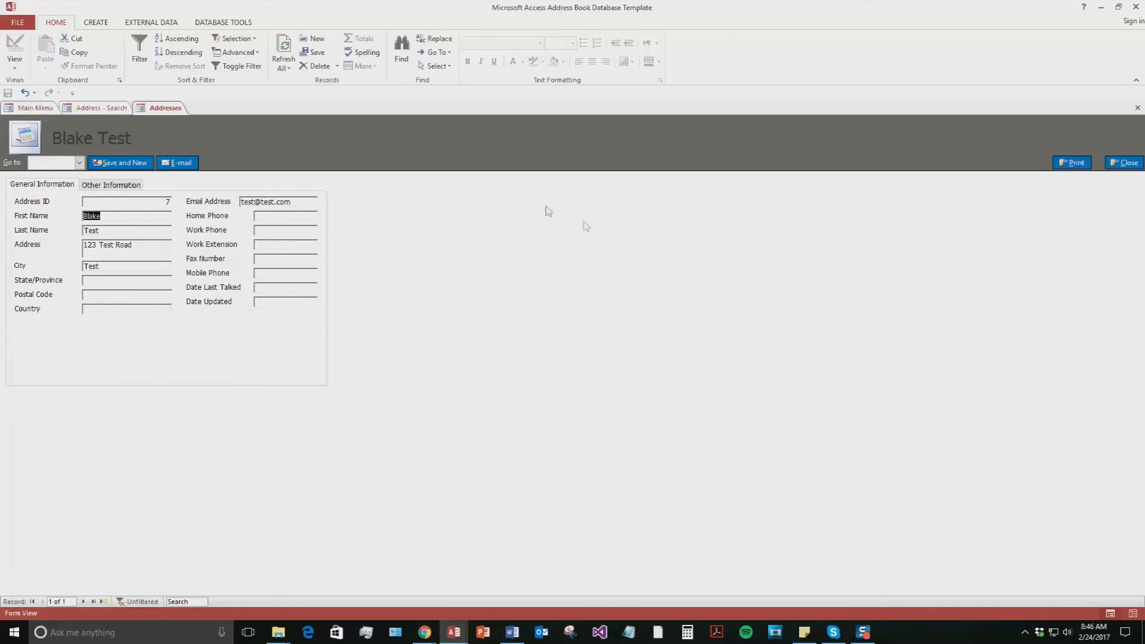
left_click(120, 165)
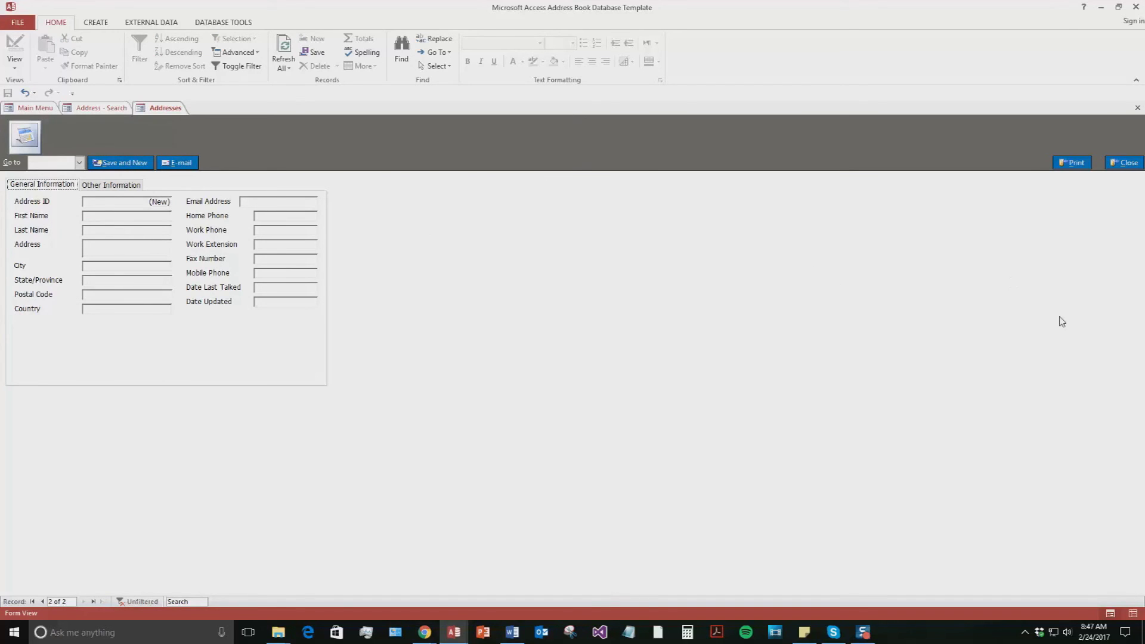
Step: Search for 'Blake', open the Blake Test result, review both tabs, then close it
left_click(1125, 163)
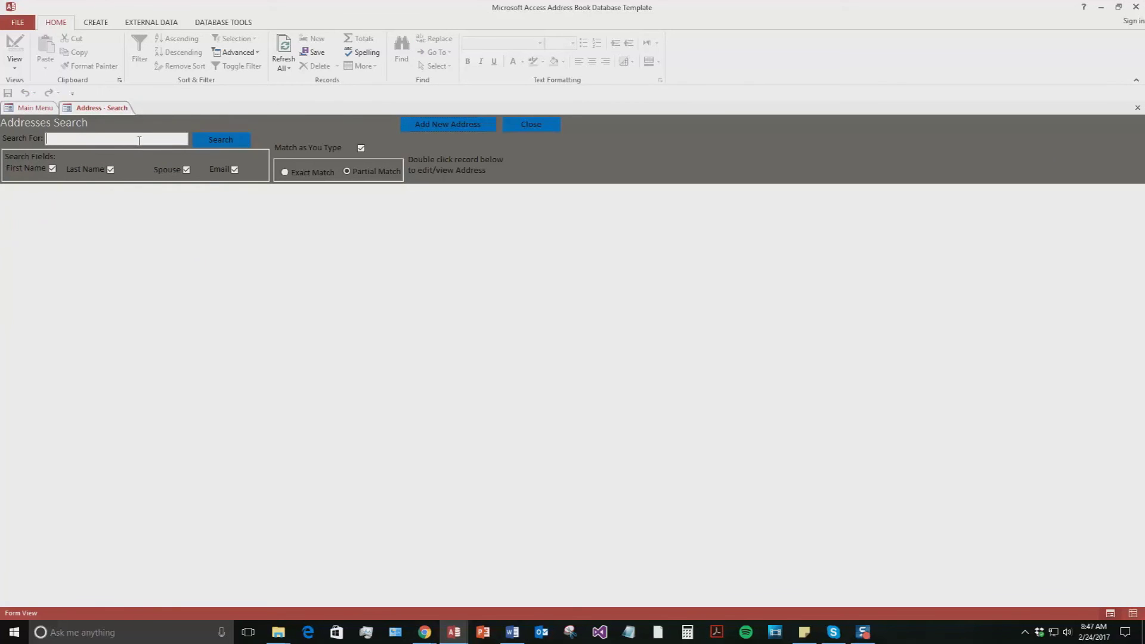
type("lake")
left_click(231, 143)
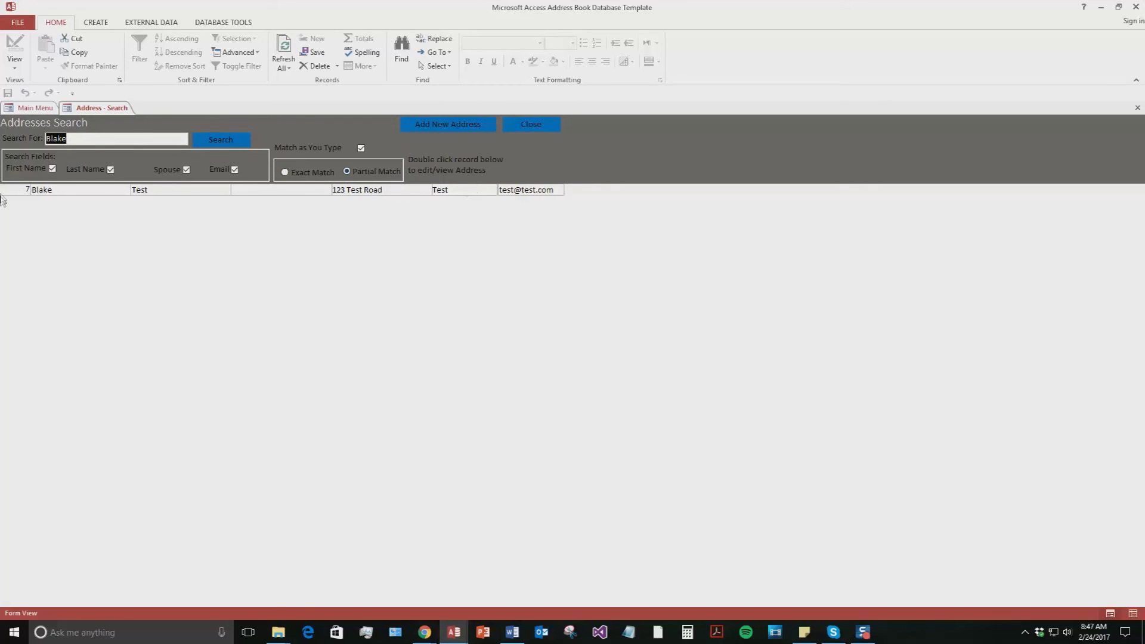
double_click(101, 190)
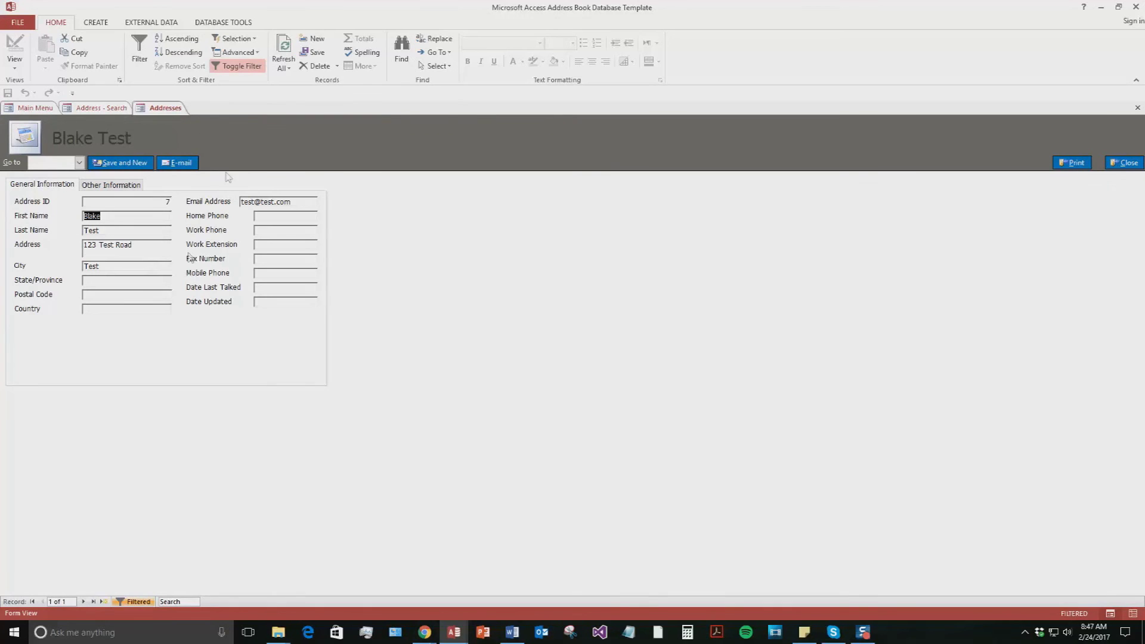
left_click(104, 185)
left_click(37, 186)
left_click(1111, 166)
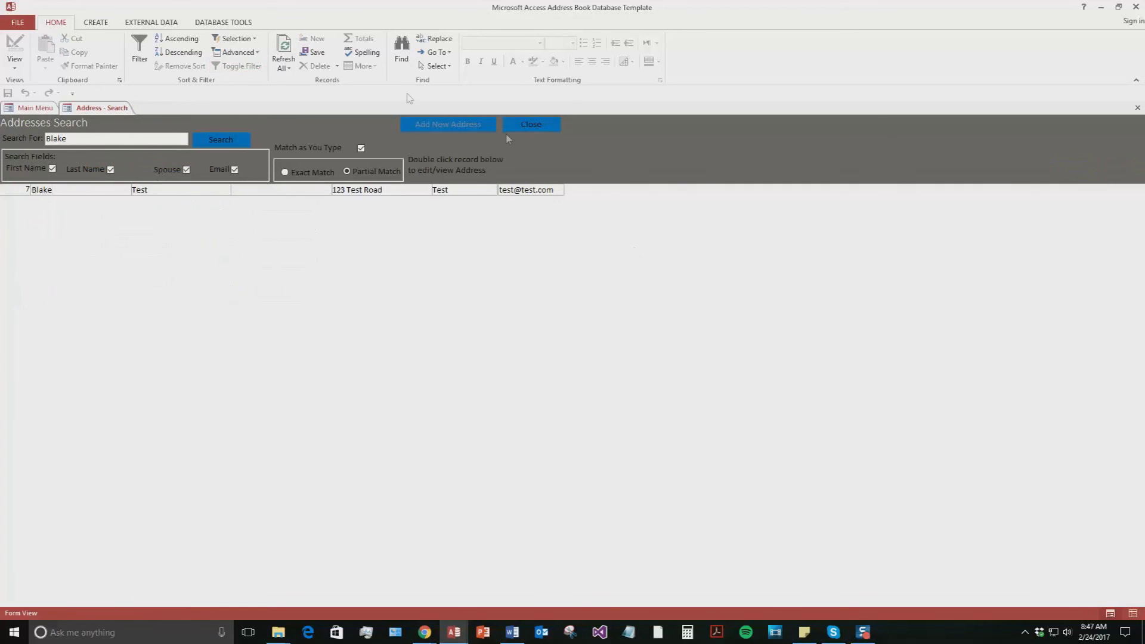
Step: Close the Address - Search form to return to the Address Book Main Menu
left_click(539, 128)
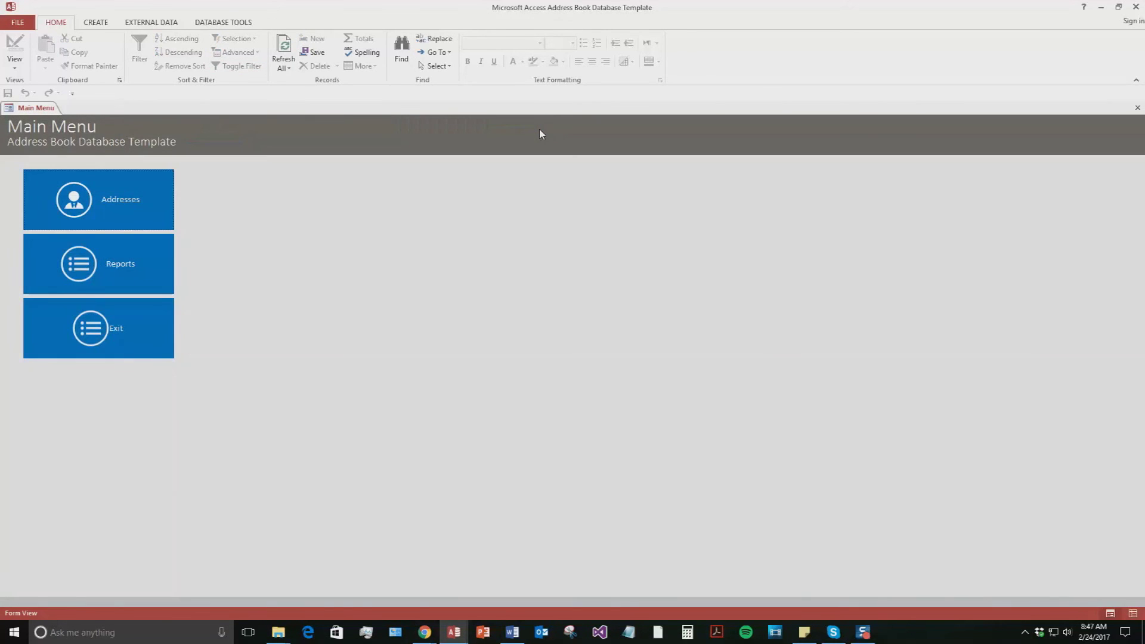